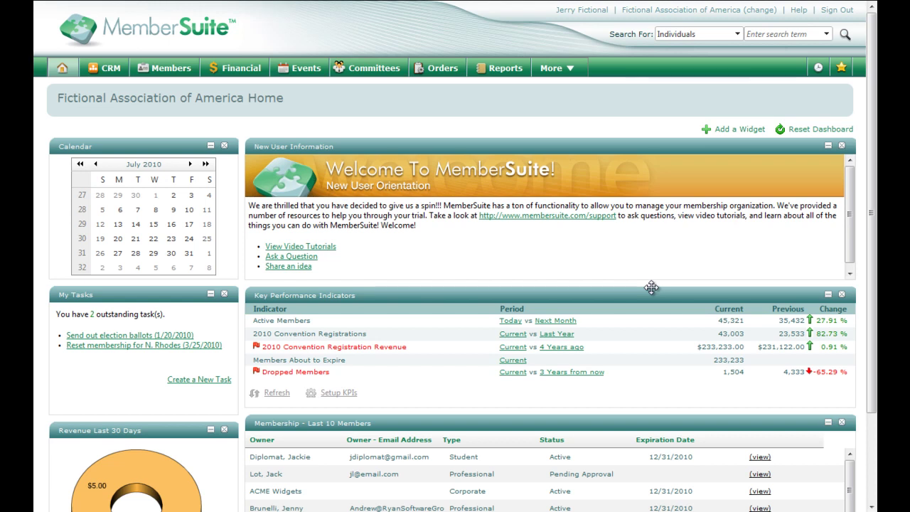
- Move the Key Performance Indicators widget above New User Information and the My Tasks widget above the Calendar
left_click_drag(639, 287, 634, 163)
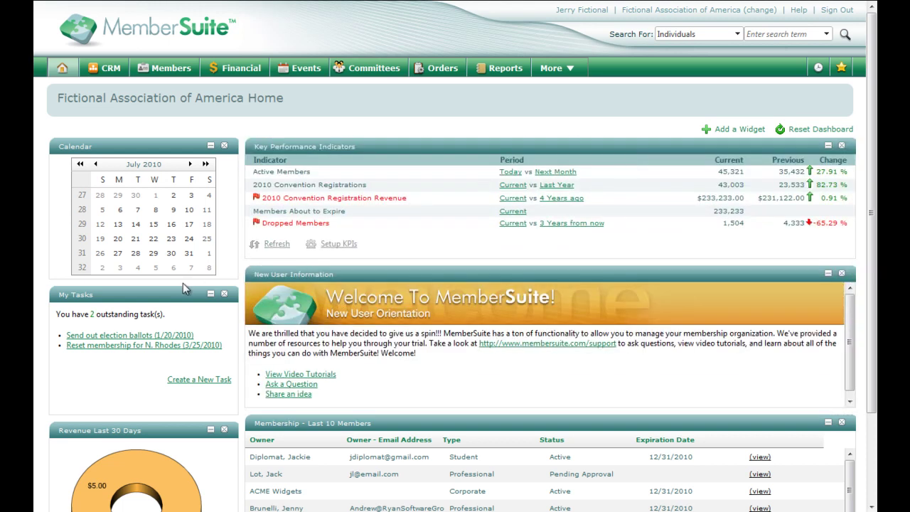
left_click_drag(184, 291, 181, 146)
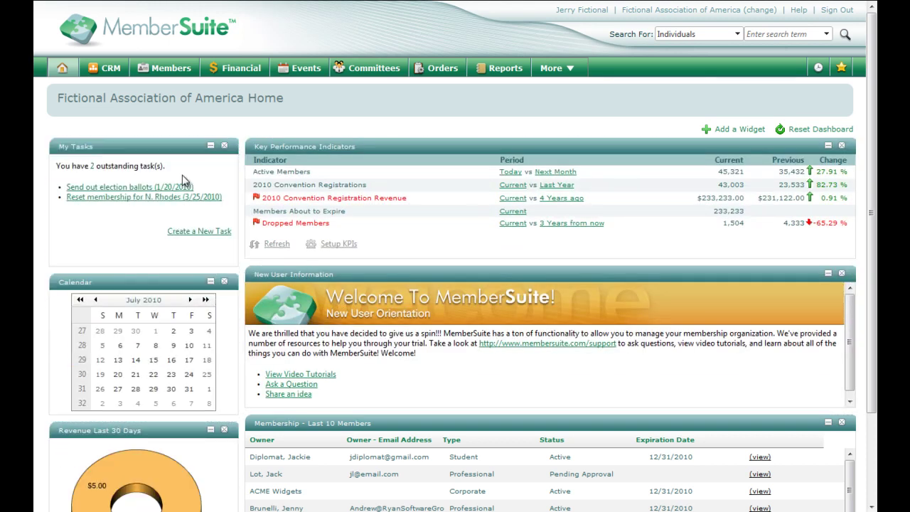
- Browse the General category of the widget library and close it without adding a widget
left_click(735, 130)
left_click(295, 410)
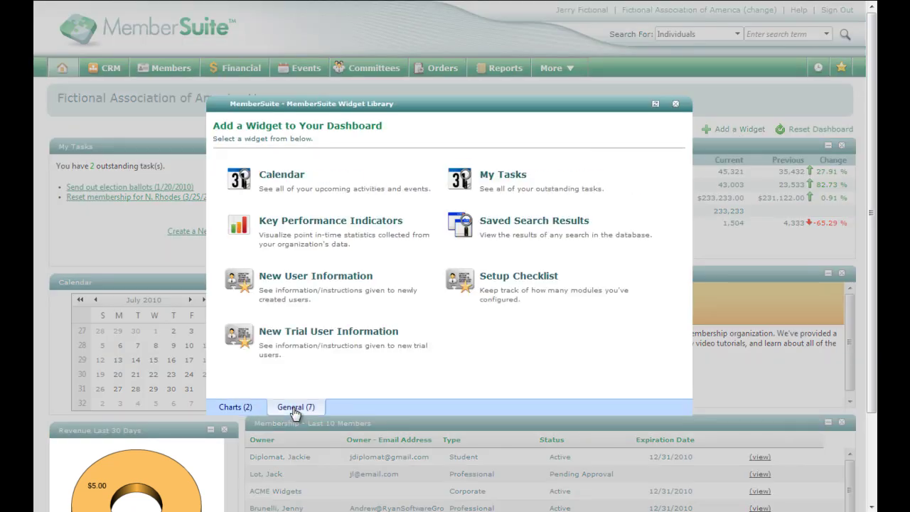
left_click(676, 104)
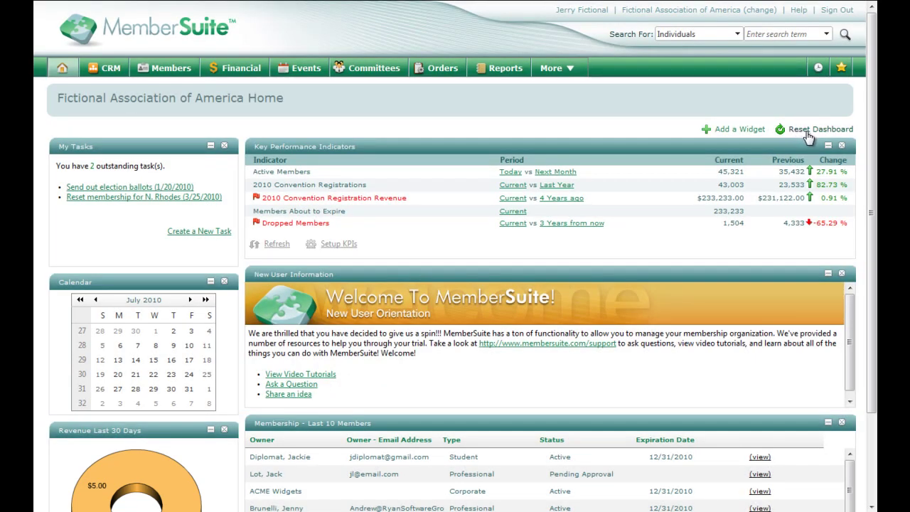
- Reset the home dashboard to its default layout
left_click(808, 132)
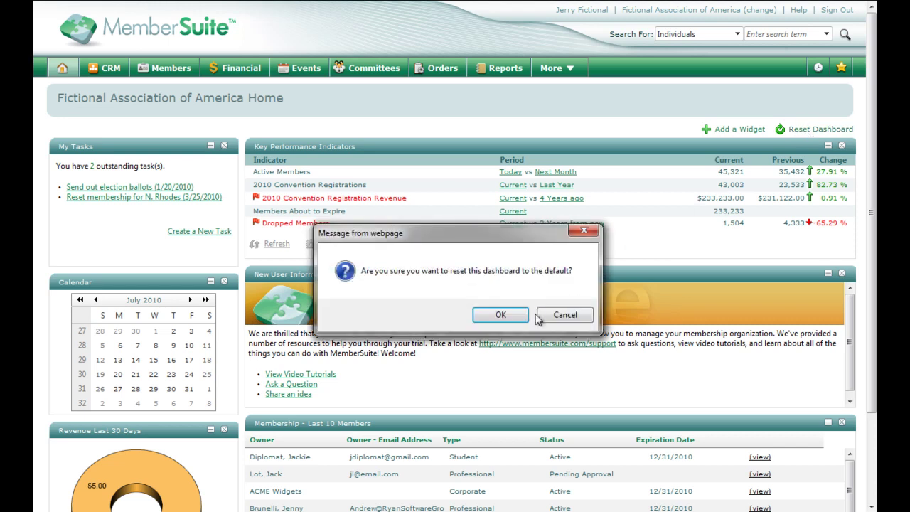
left_click(510, 321)
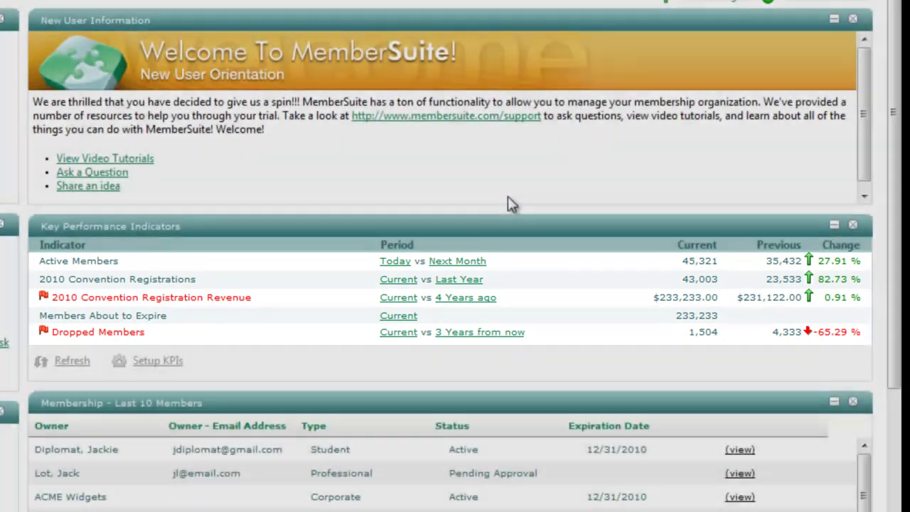
scroll(508, 204, "down", 3)
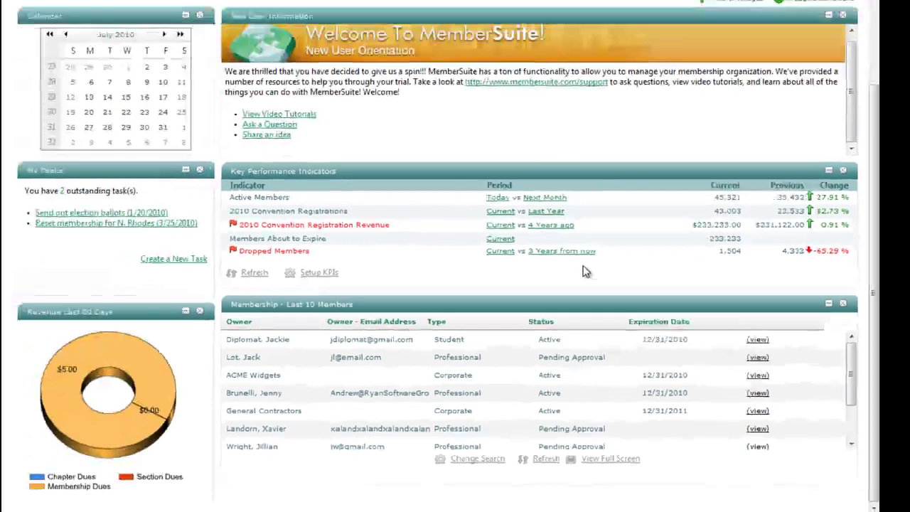
scroll(594, 279, "up", 3)
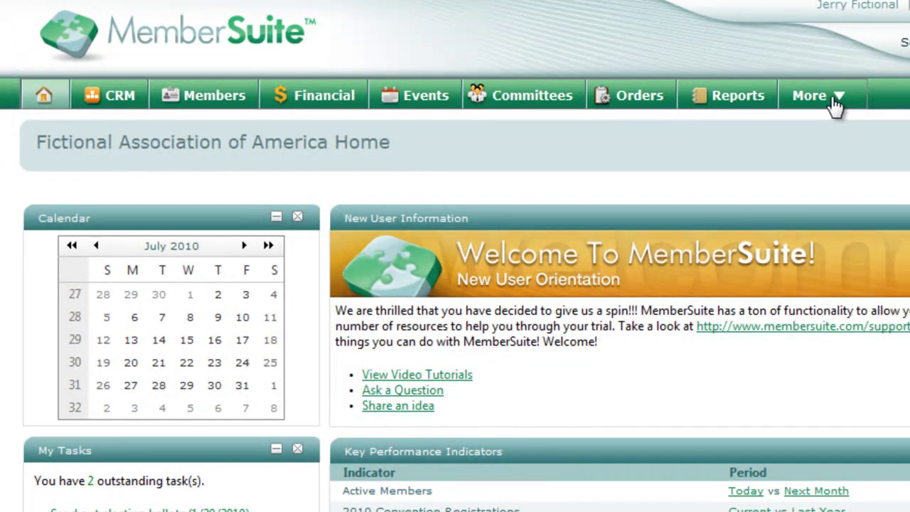
left_click(836, 103)
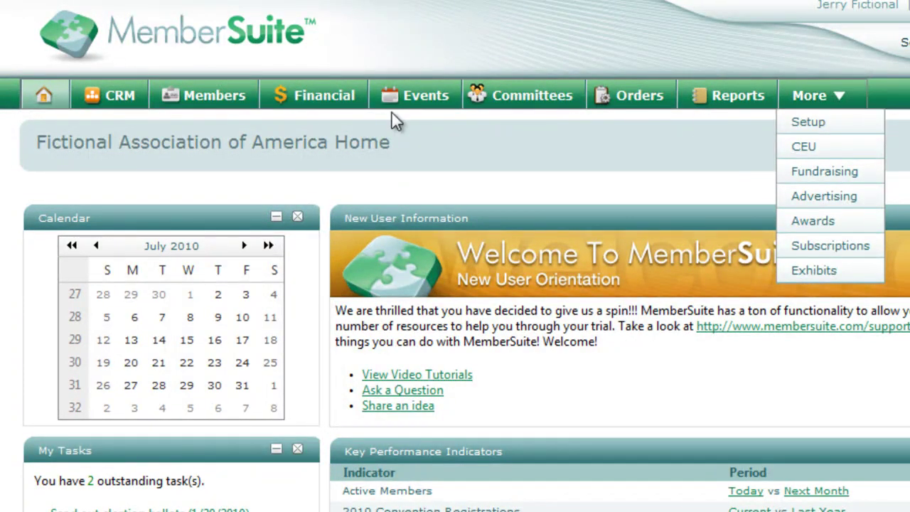
left_click(39, 103)
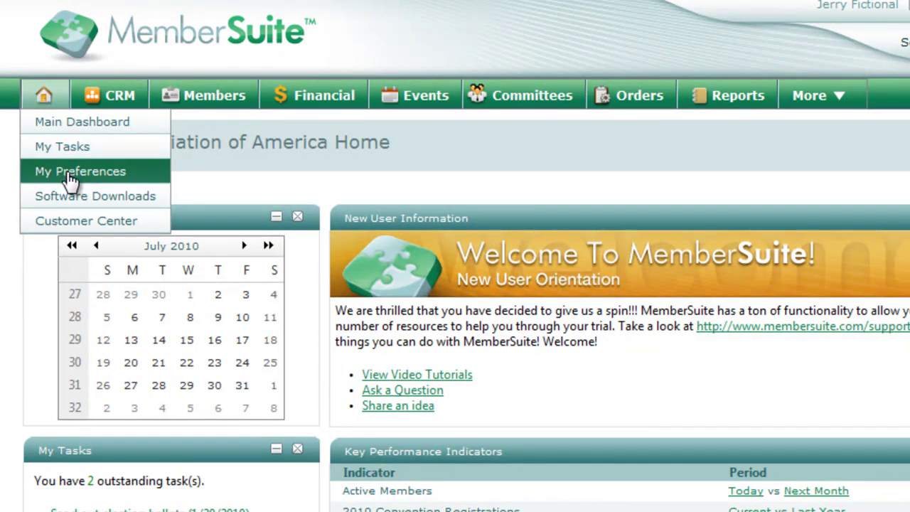
left_click(235, 105)
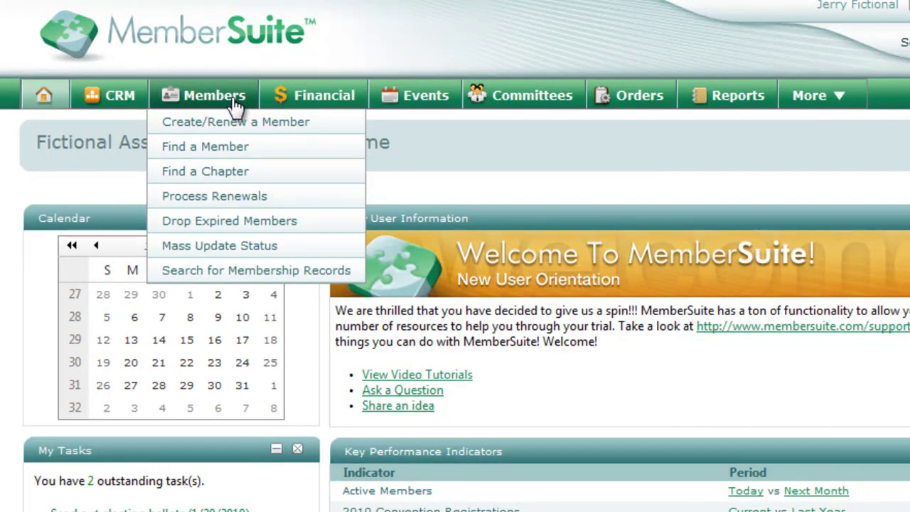
left_click(278, 105)
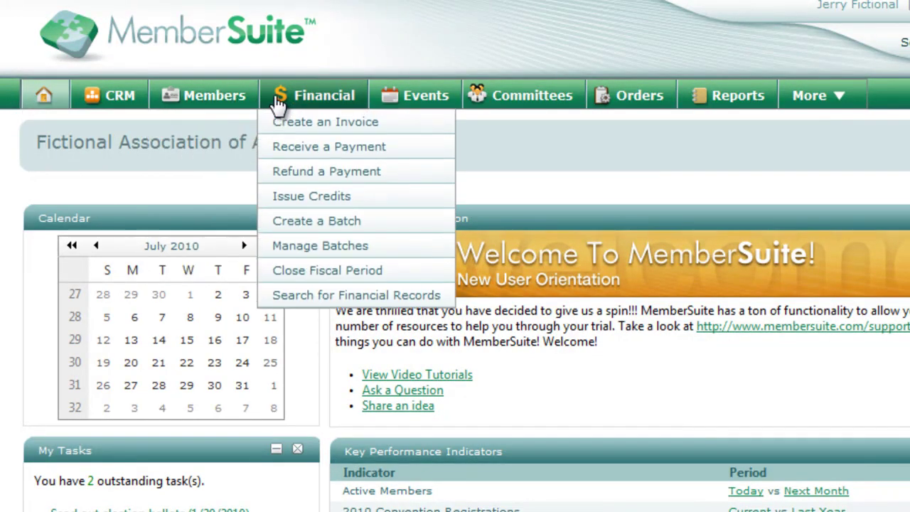
left_click(395, 105)
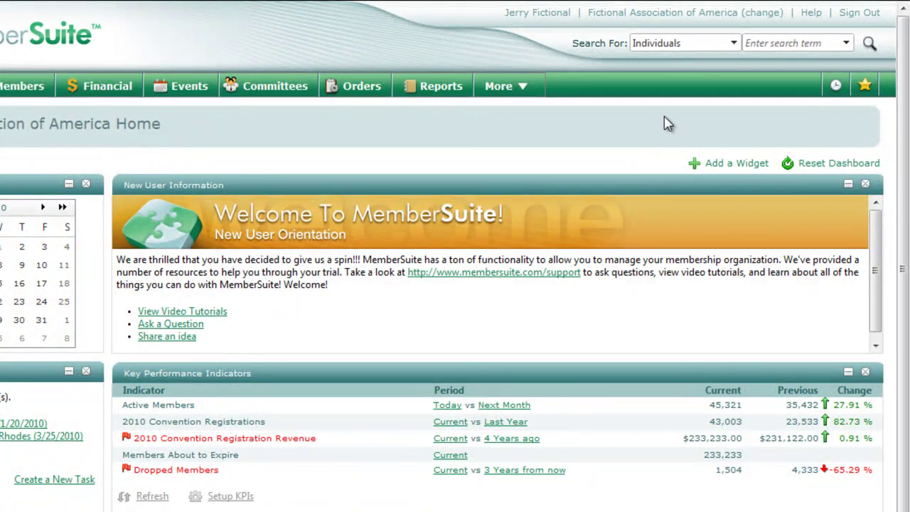
- Search Individuals by the start of the member's last name and open the matching individual's record
left_click(729, 45)
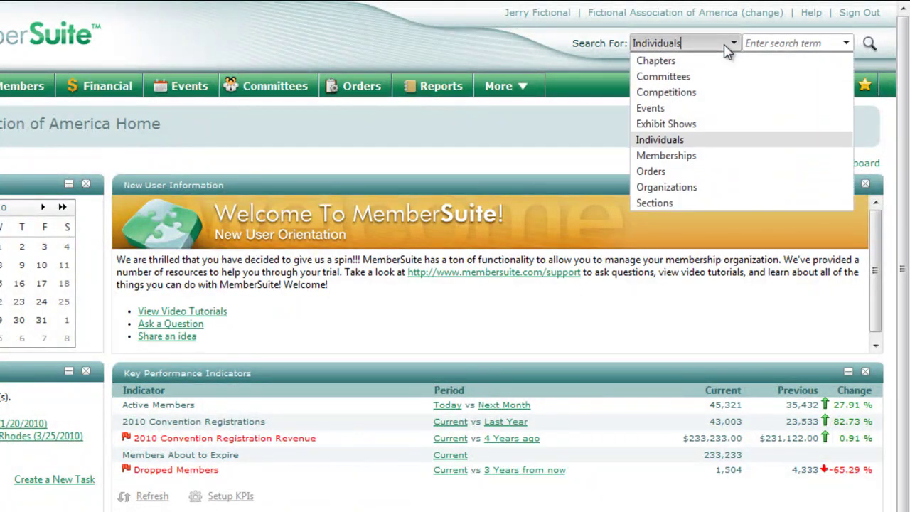
left_click(688, 139)
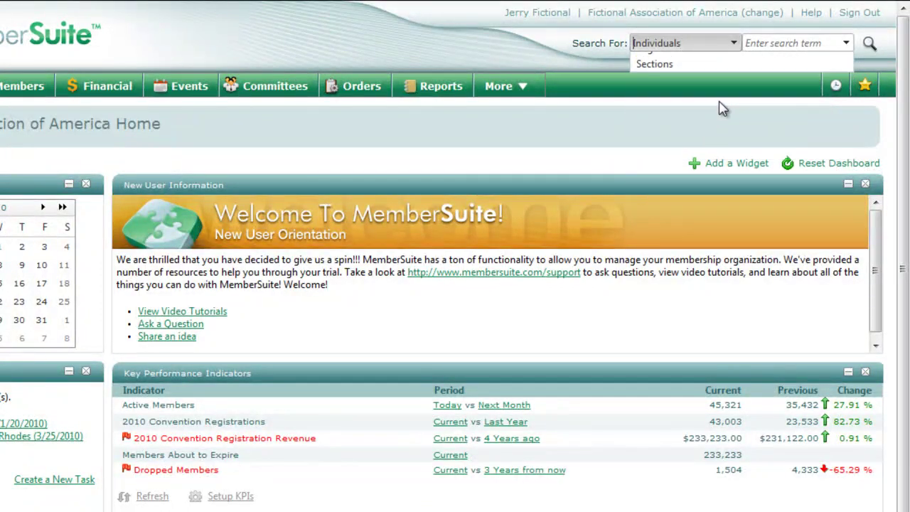
left_click(765, 43)
type("dip")
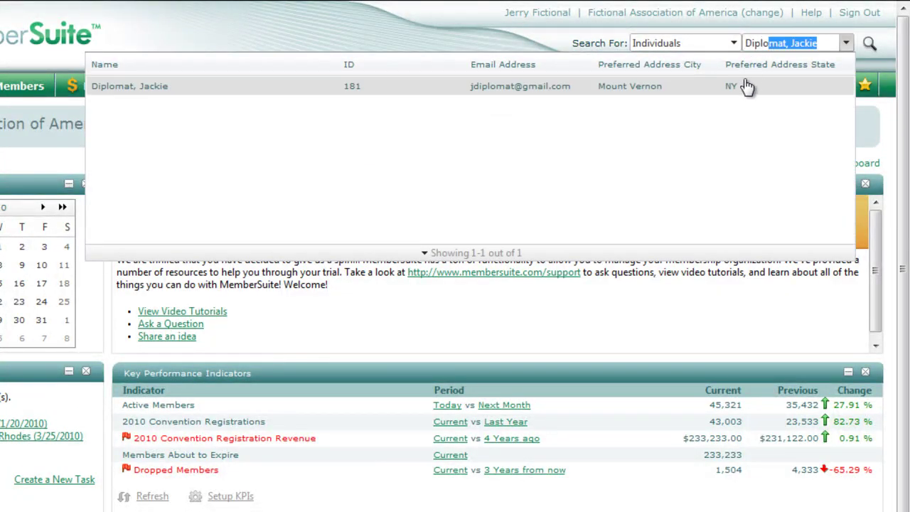
left_click(743, 88)
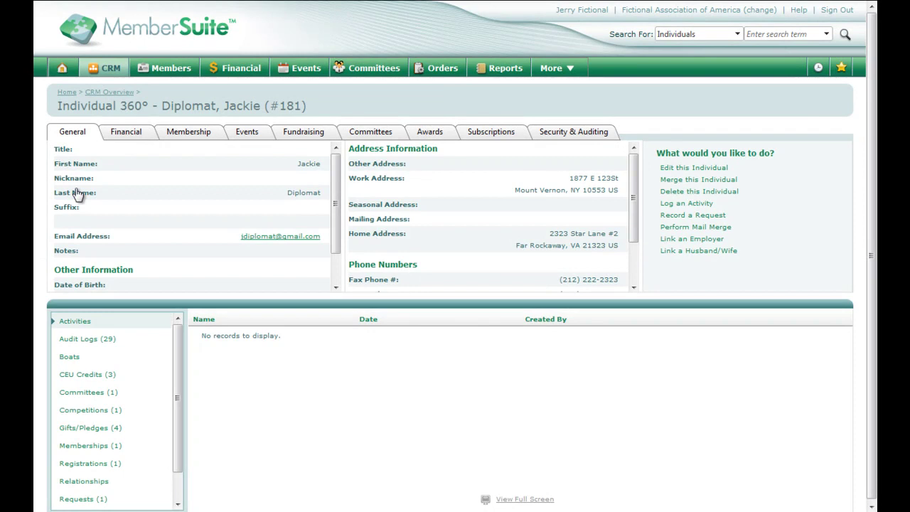
- Review the individual's Financial, Membership, Events, Fundraising and General details along with the actions offered for each
left_click(126, 140)
left_click(205, 142)
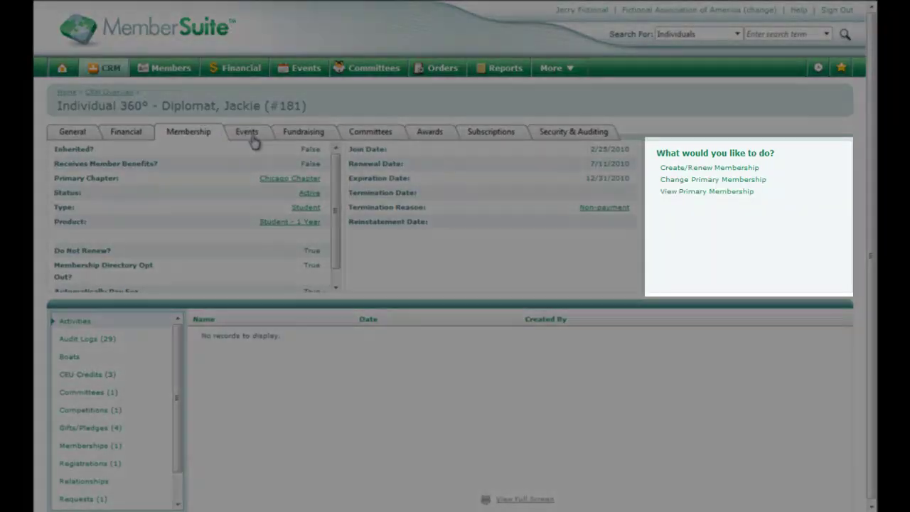
left_click(257, 141)
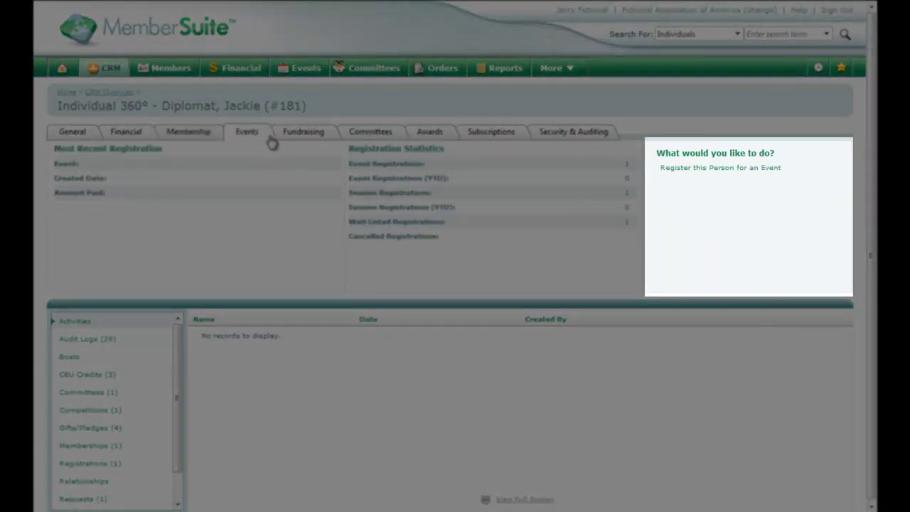
left_click(299, 140)
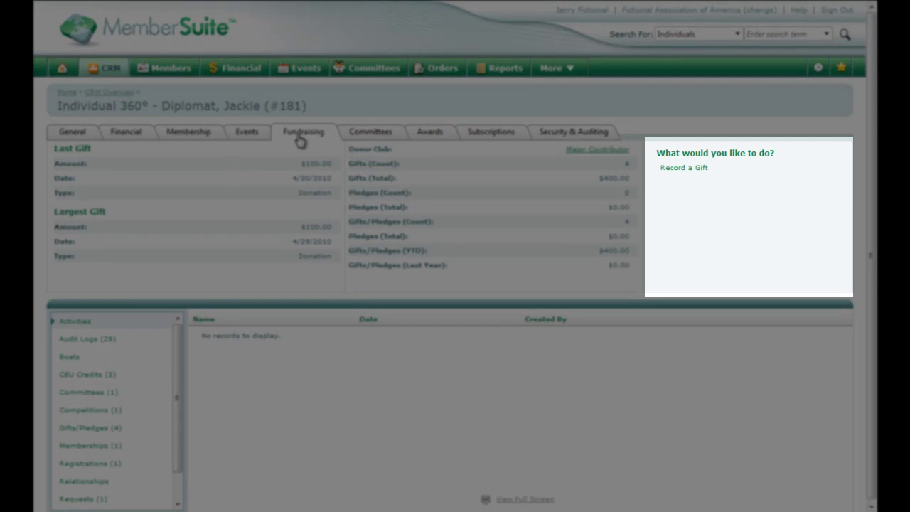
left_click(260, 142)
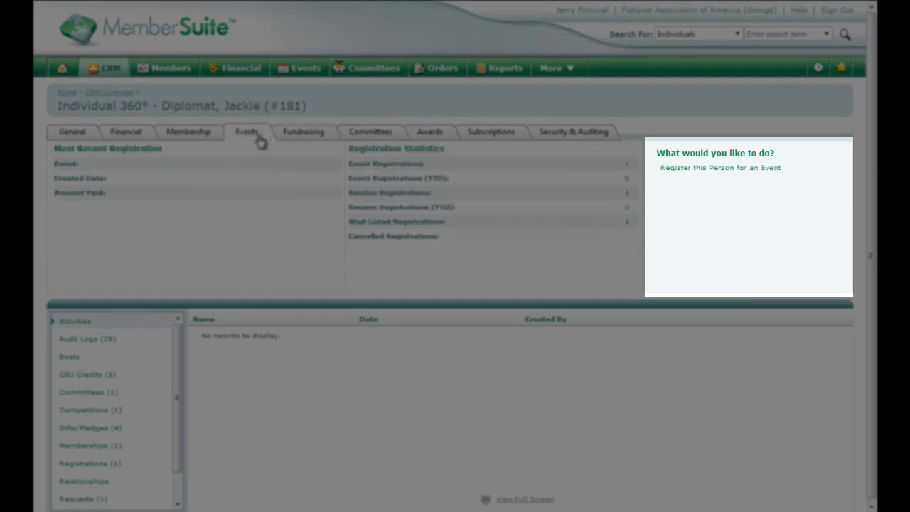
left_click(213, 138)
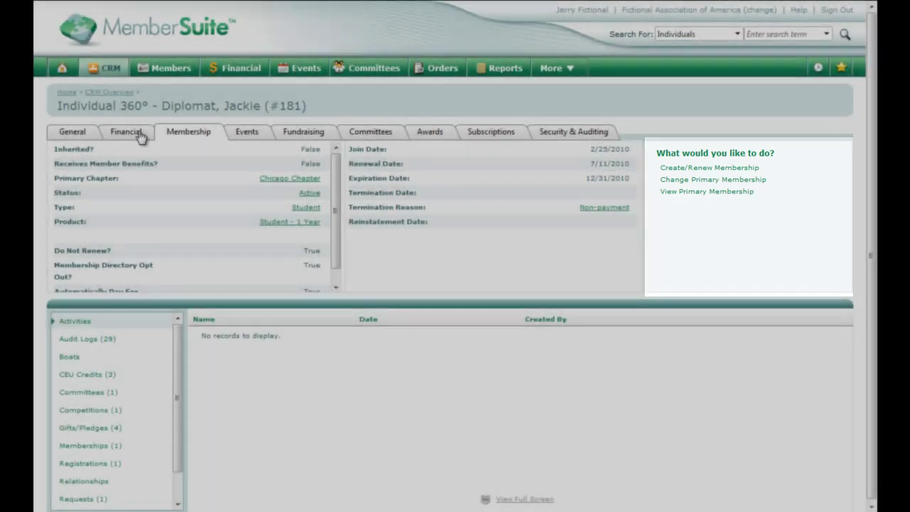
left_click(139, 135)
left_click(85, 135)
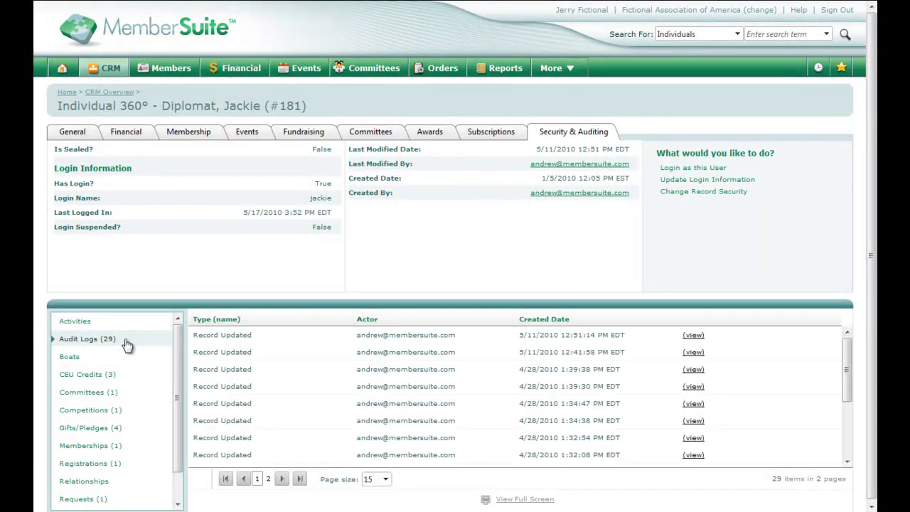
- Examine the individual's related CEU Credits, Gifts/Pledges and Memberships, including the actions available for the Student membership
left_click(123, 376)
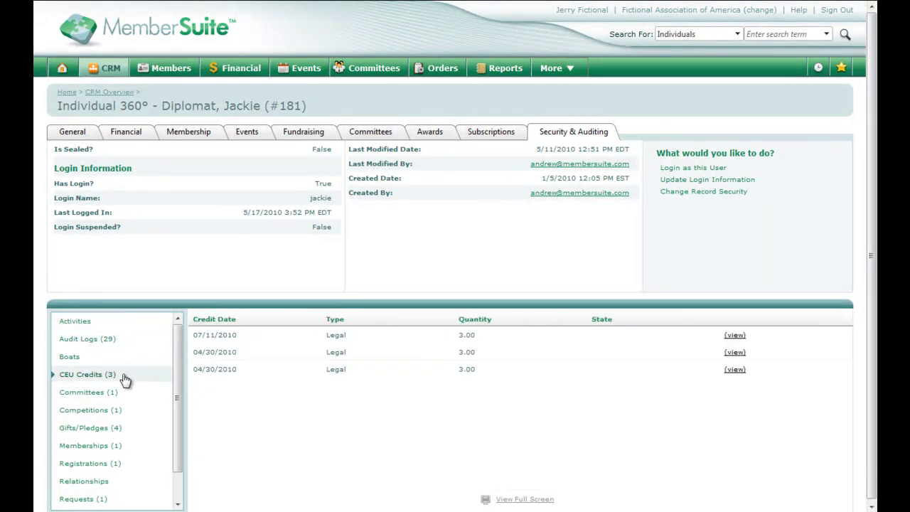
left_click(118, 429)
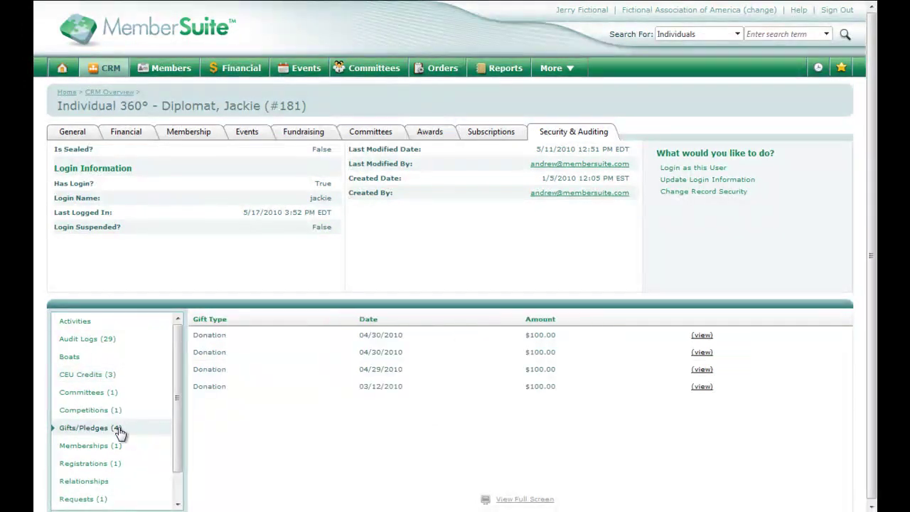
left_click(132, 444)
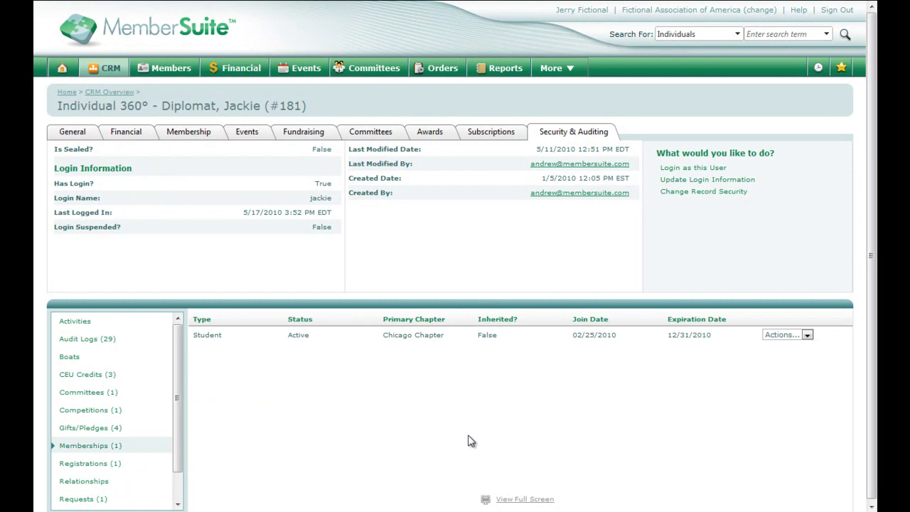
left_click(782, 337)
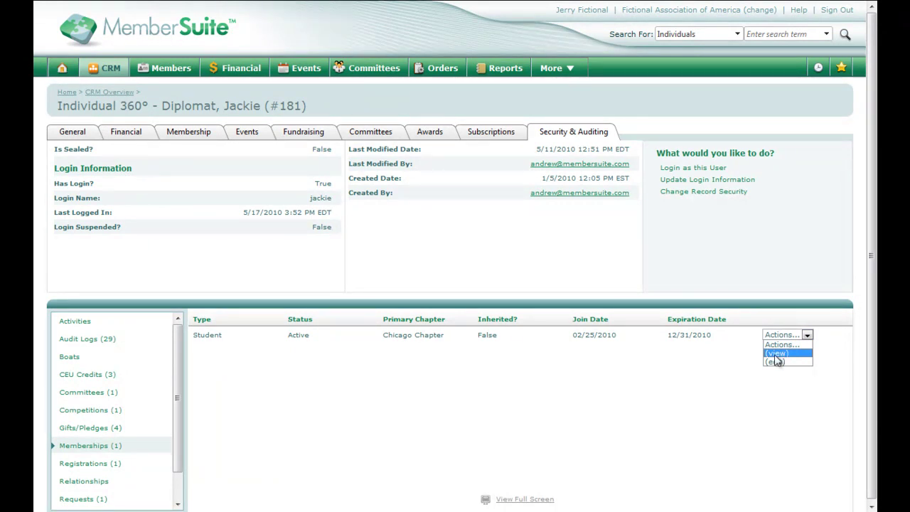
scroll(179, 355, "down", 2)
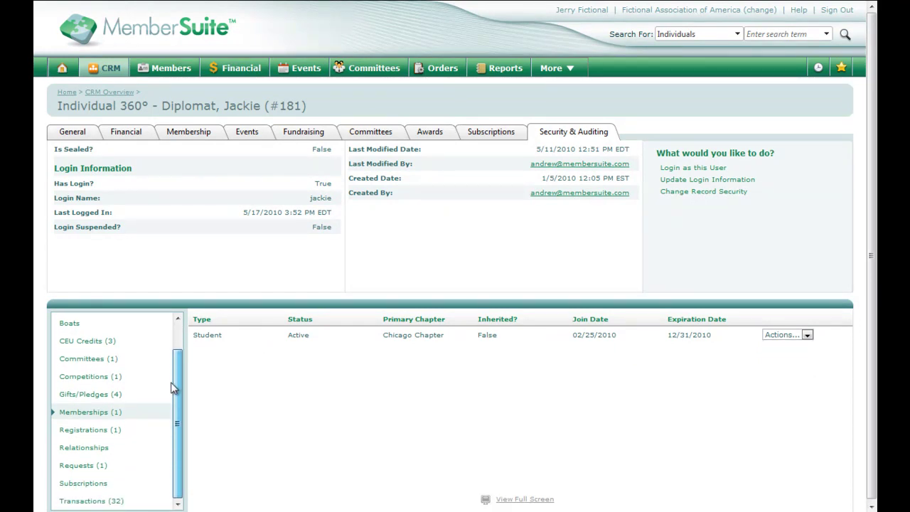
scroll(178, 366, "up", 2)
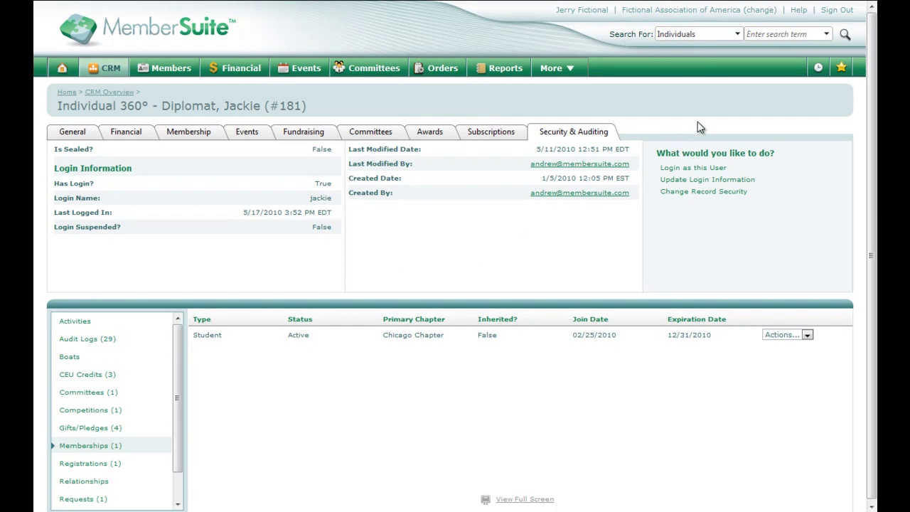
- Check the recently viewed records and add the individual's 360° page to the favorites under its suggested name
left_click(818, 71)
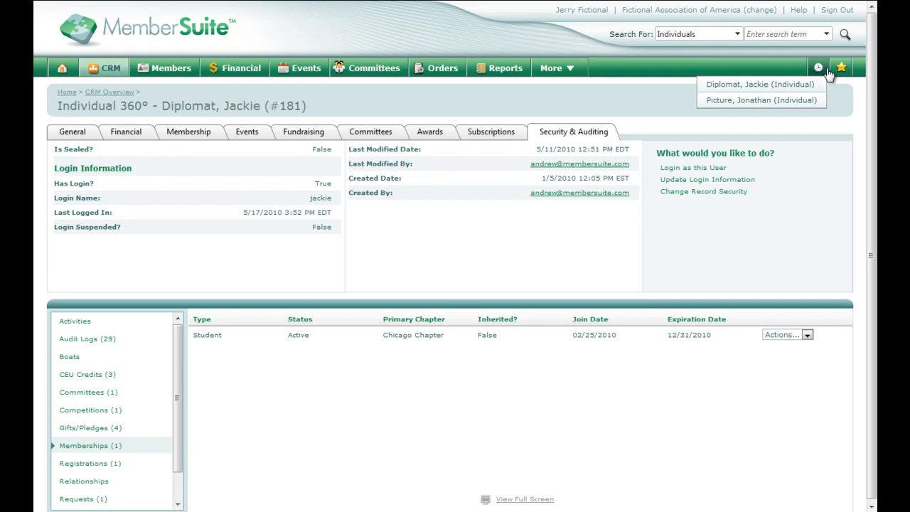
left_click(840, 69)
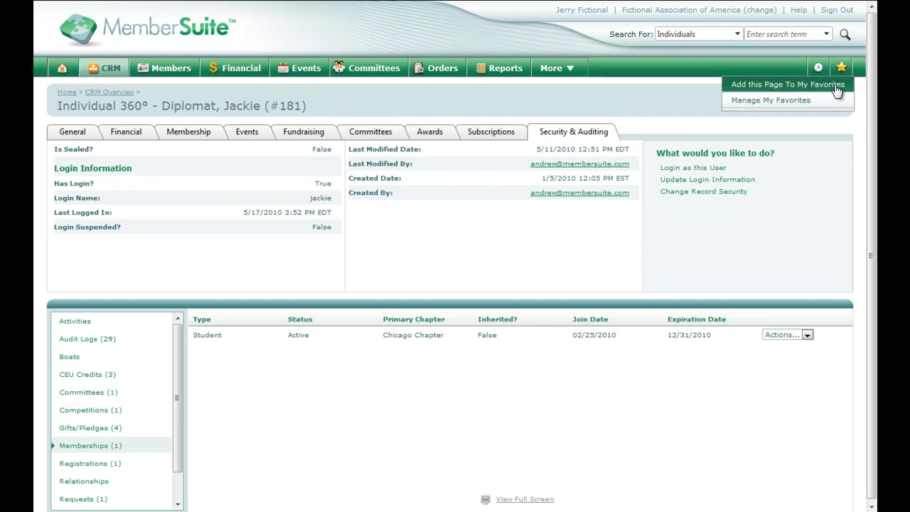
left_click(836, 87)
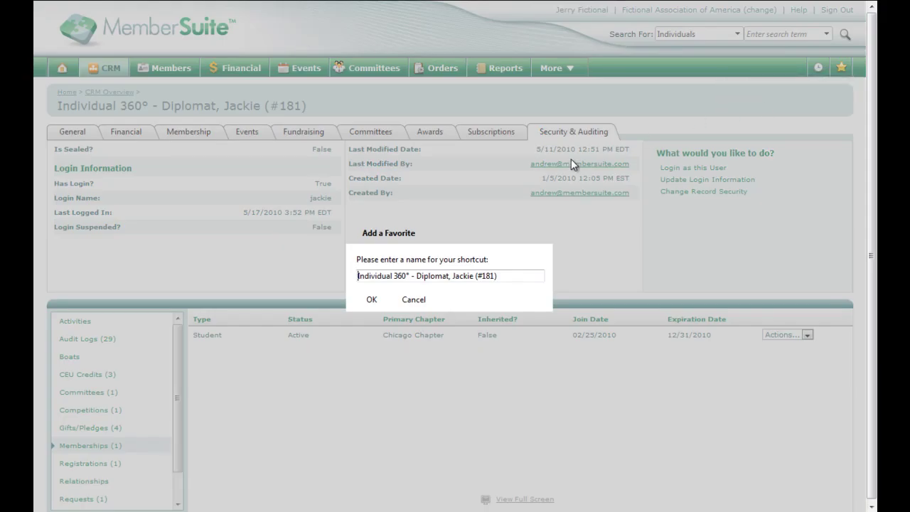
left_click(369, 300)
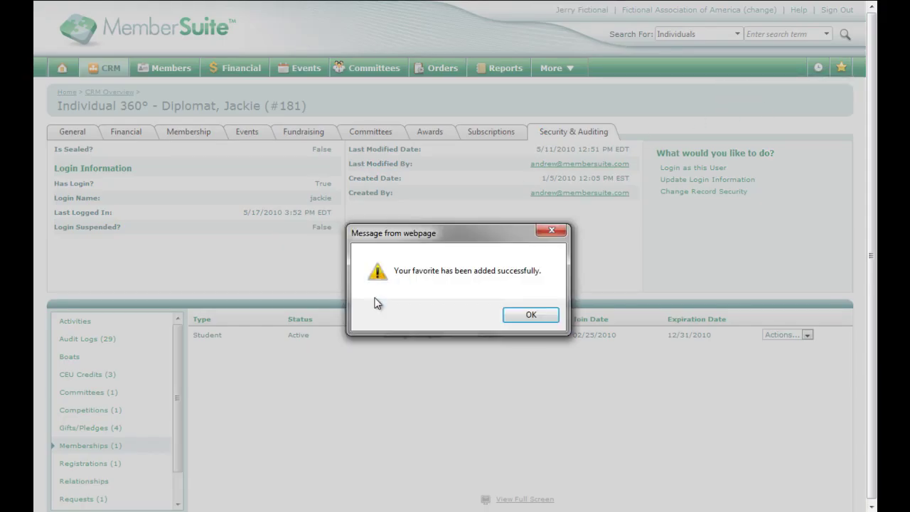
left_click(529, 317)
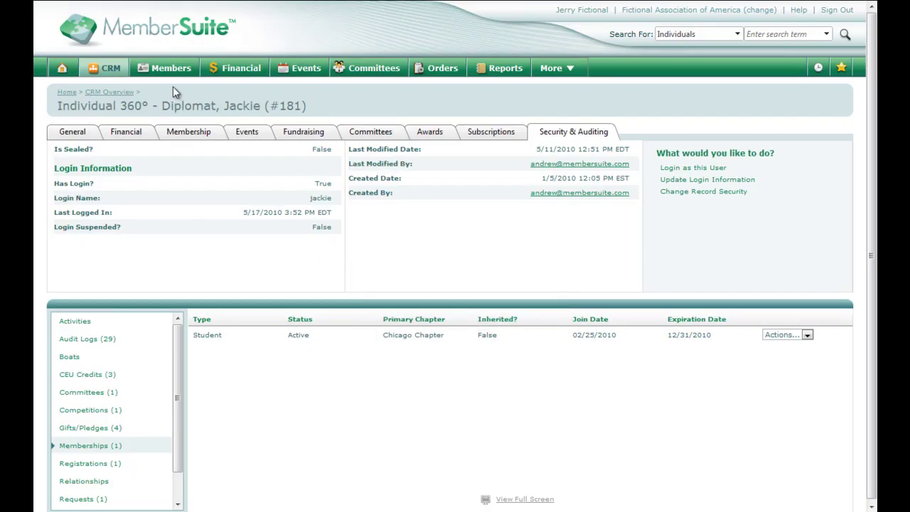
- Leave the individual's record for the CRM Overview page and check the saved favorites from there
mouse_move(114, 68)
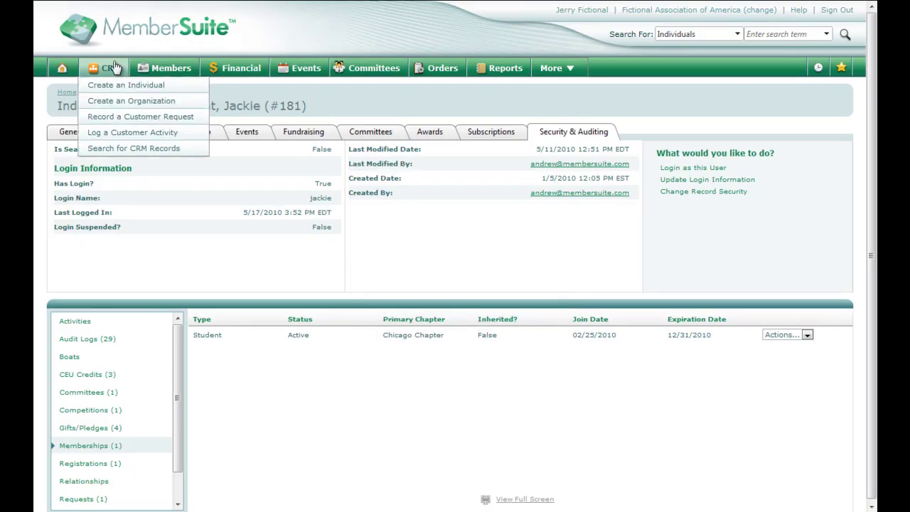
left_click(114, 68)
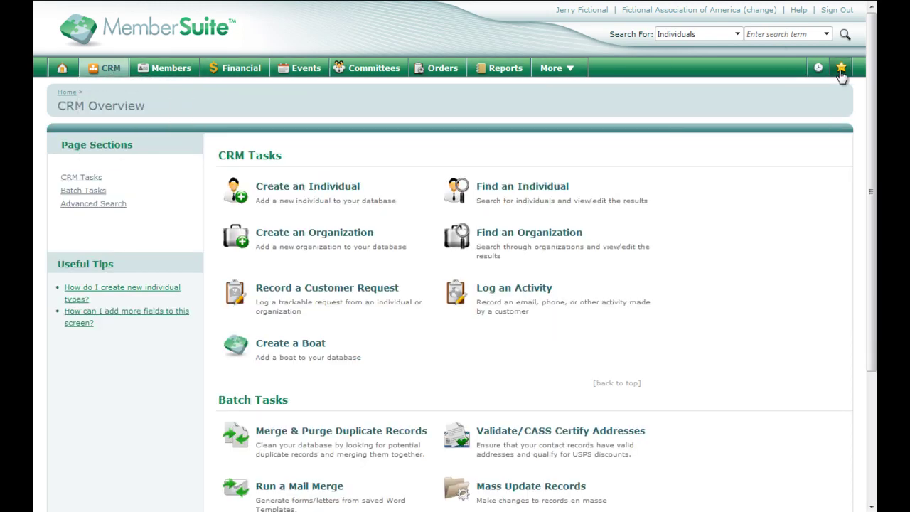
mouse_move(841, 71)
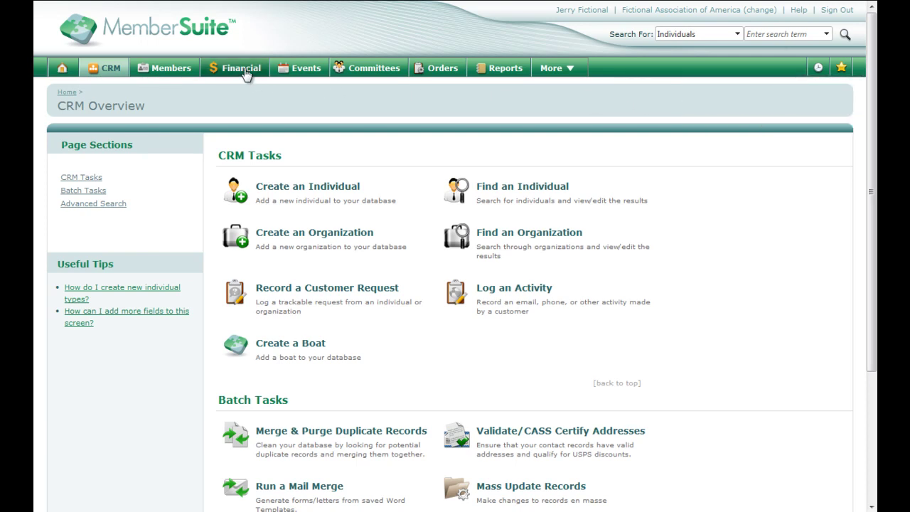
- Open the Financial Overview page, jump to its Payment Tasks section, and return to the start of the page
mouse_move(243, 73)
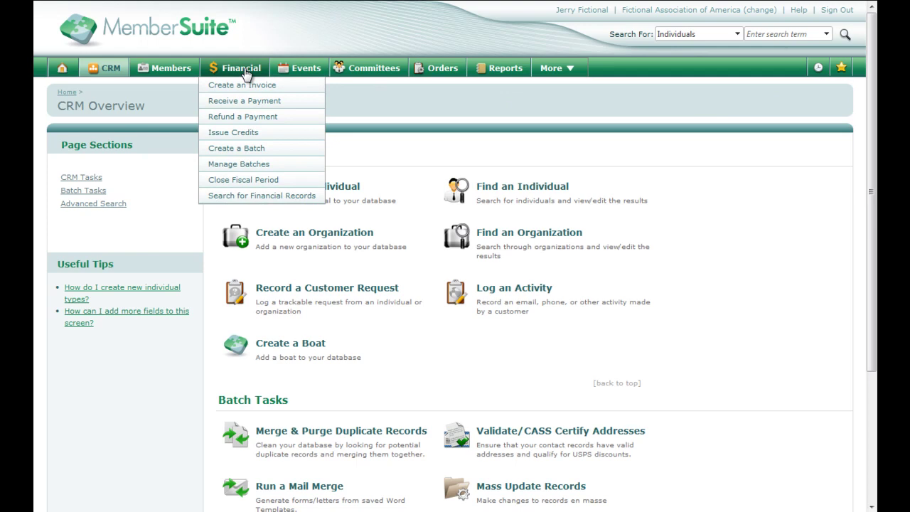
left_click(245, 75)
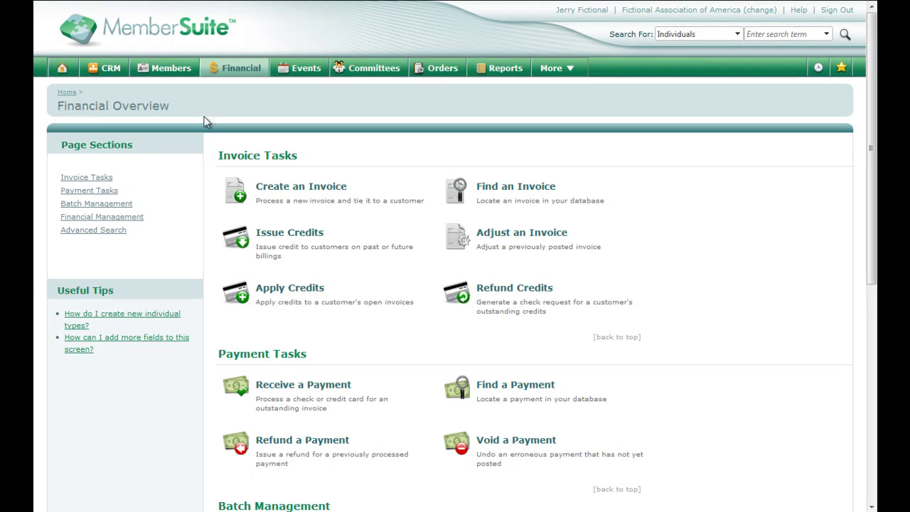
left_click(64, 190)
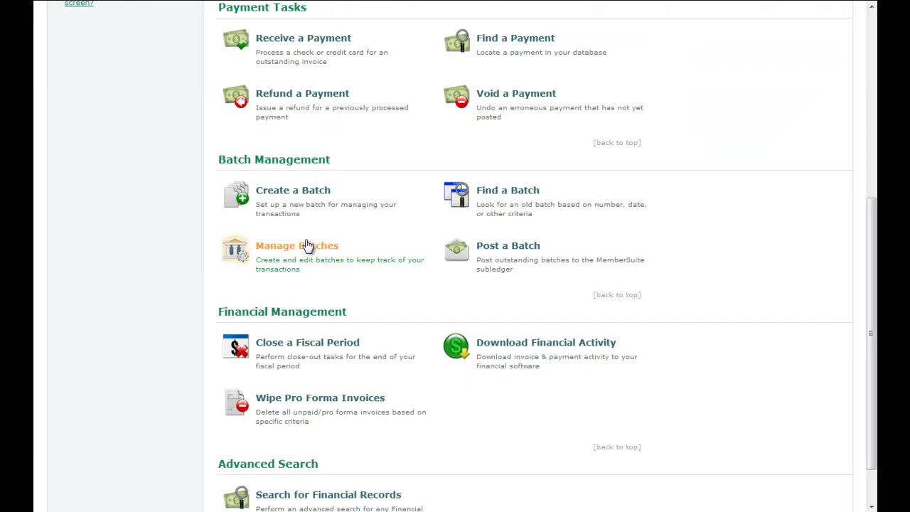
left_click(608, 296)
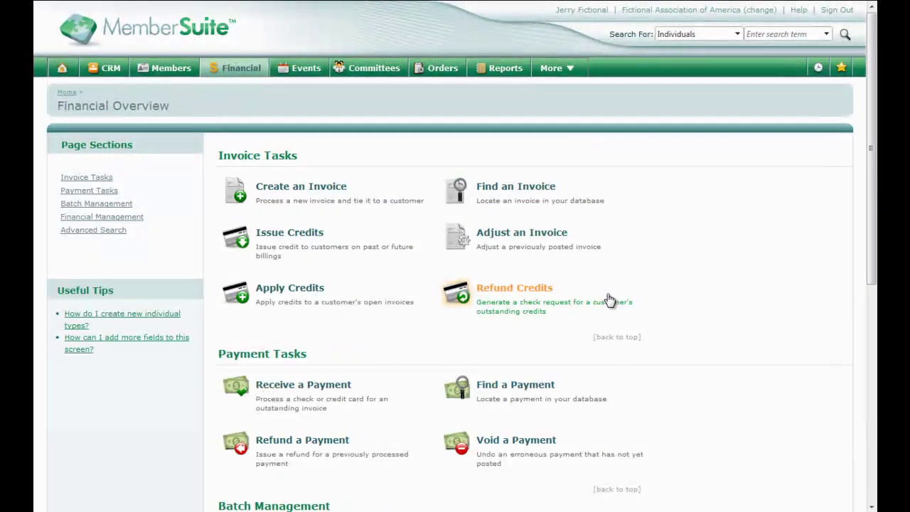